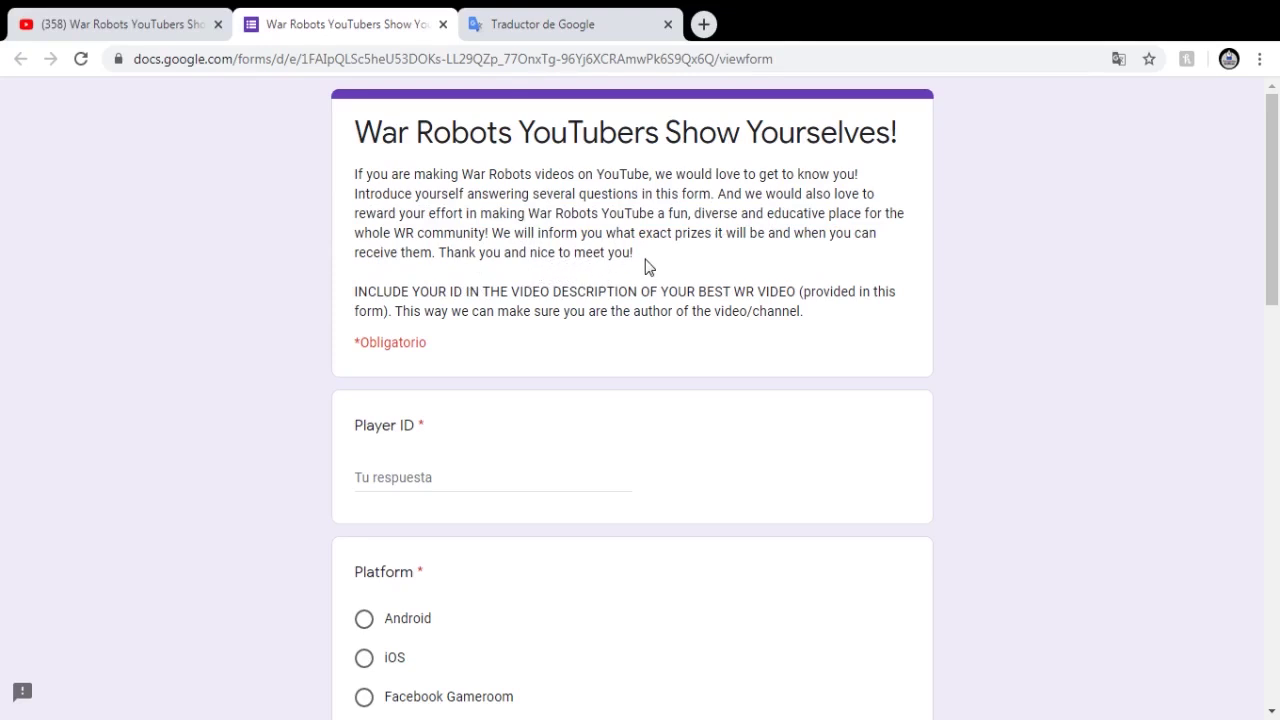
Copy the form introduction's closing sentences about prizes and translate them from English to Spanish in a new Google Translate tab
{"action": "left_click_drag", "start_coordinate": [493, 236], "coordinate": [632, 254]}
{"action": "key", "text": "ctrl+c"}
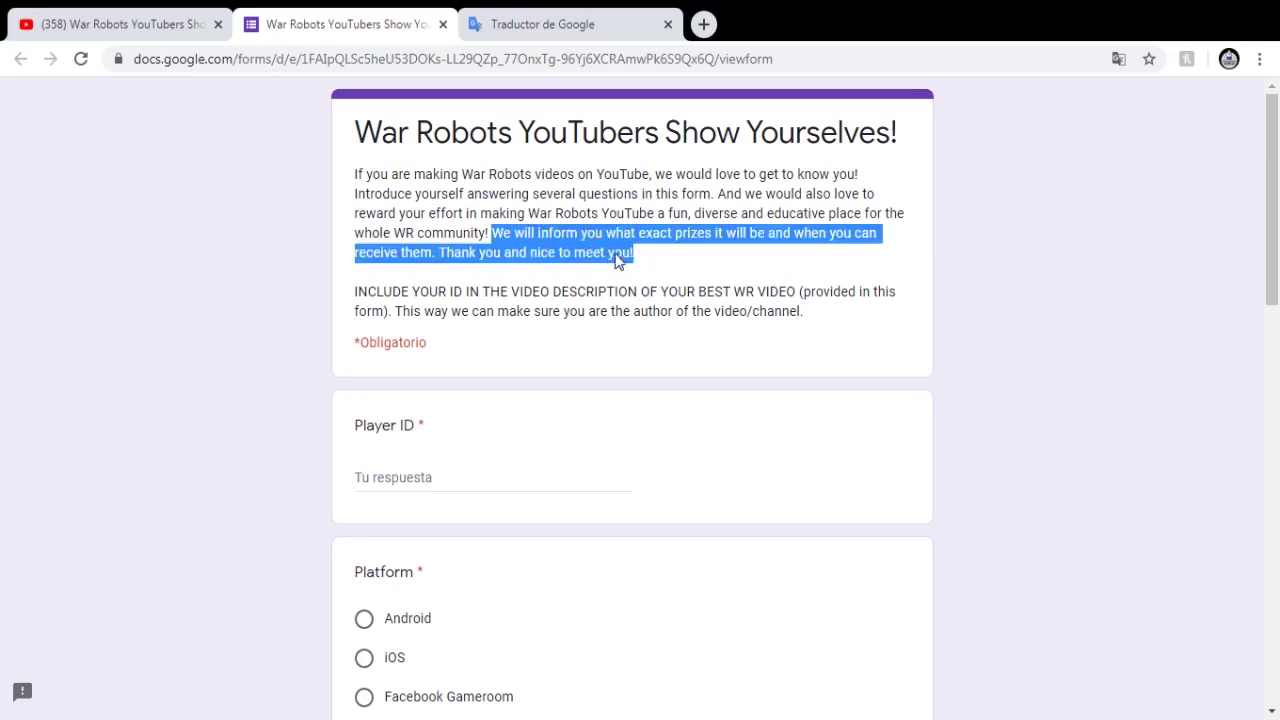
{"action": "left_click", "coordinate": [704, 24]}
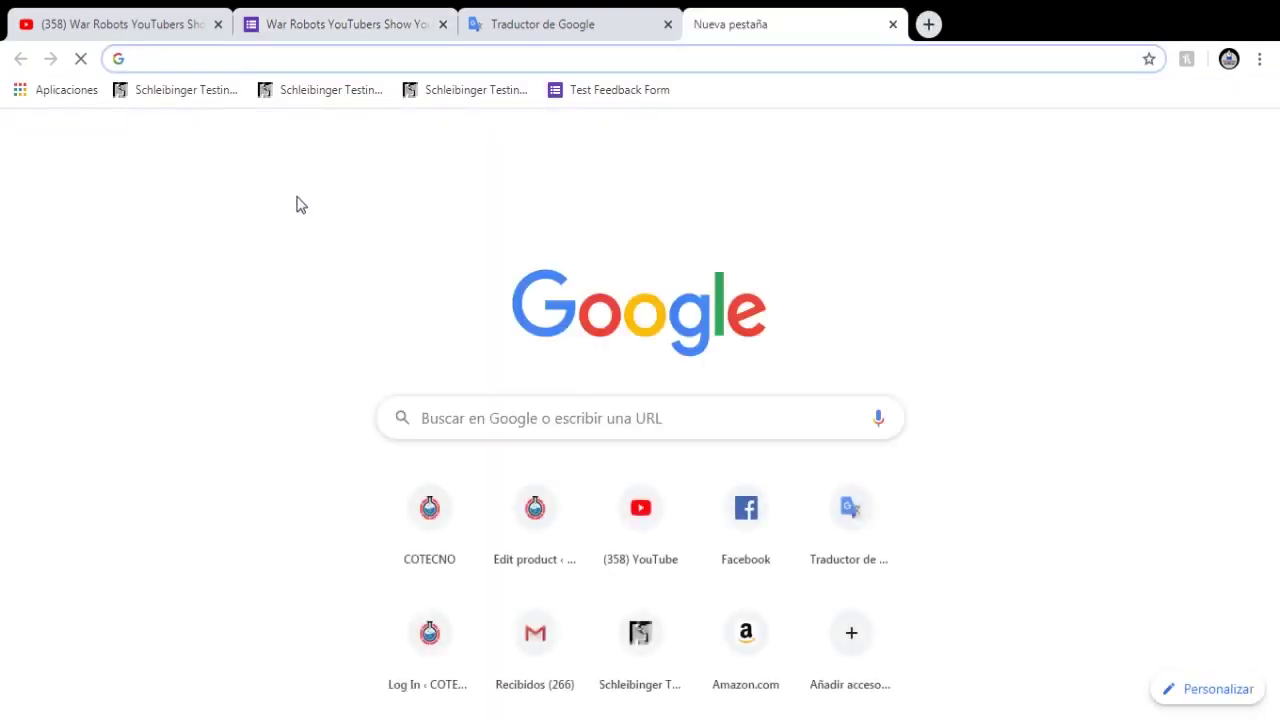
{"action": "type", "text": "tra"}
{"action": "left_click", "coordinate": [224, 114]}
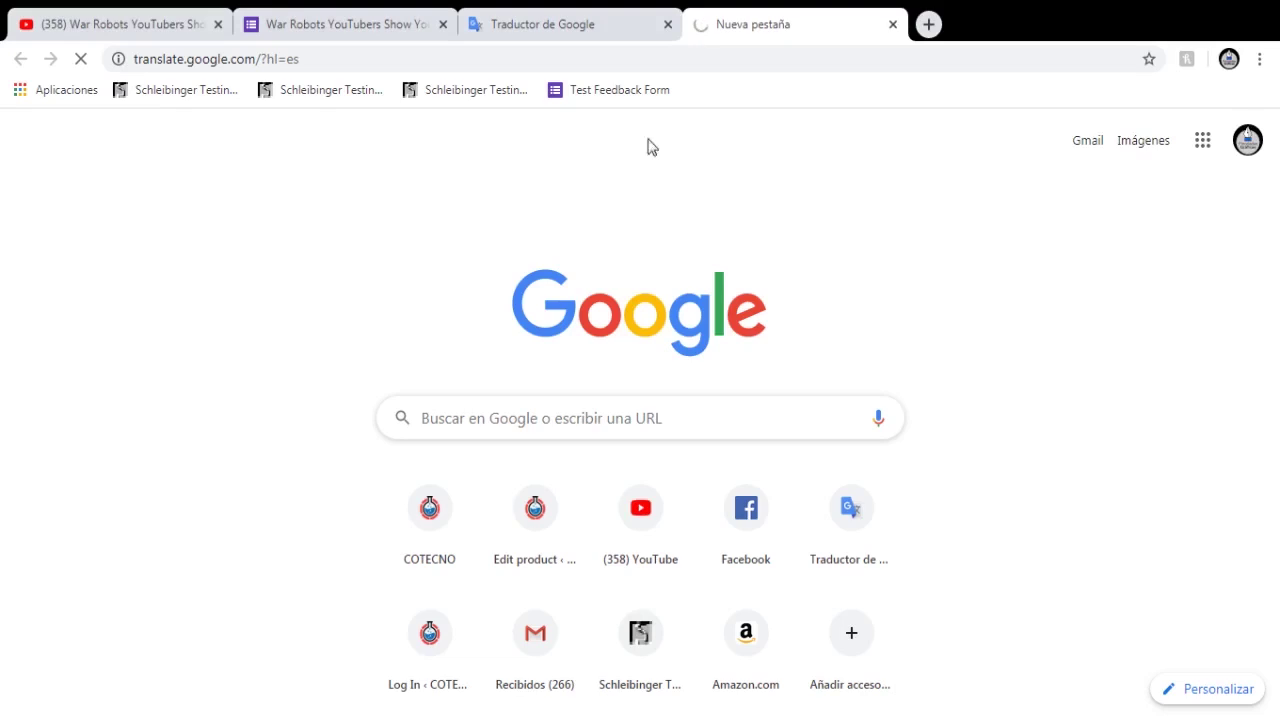
{"action": "left_click", "coordinate": [319, 59]}
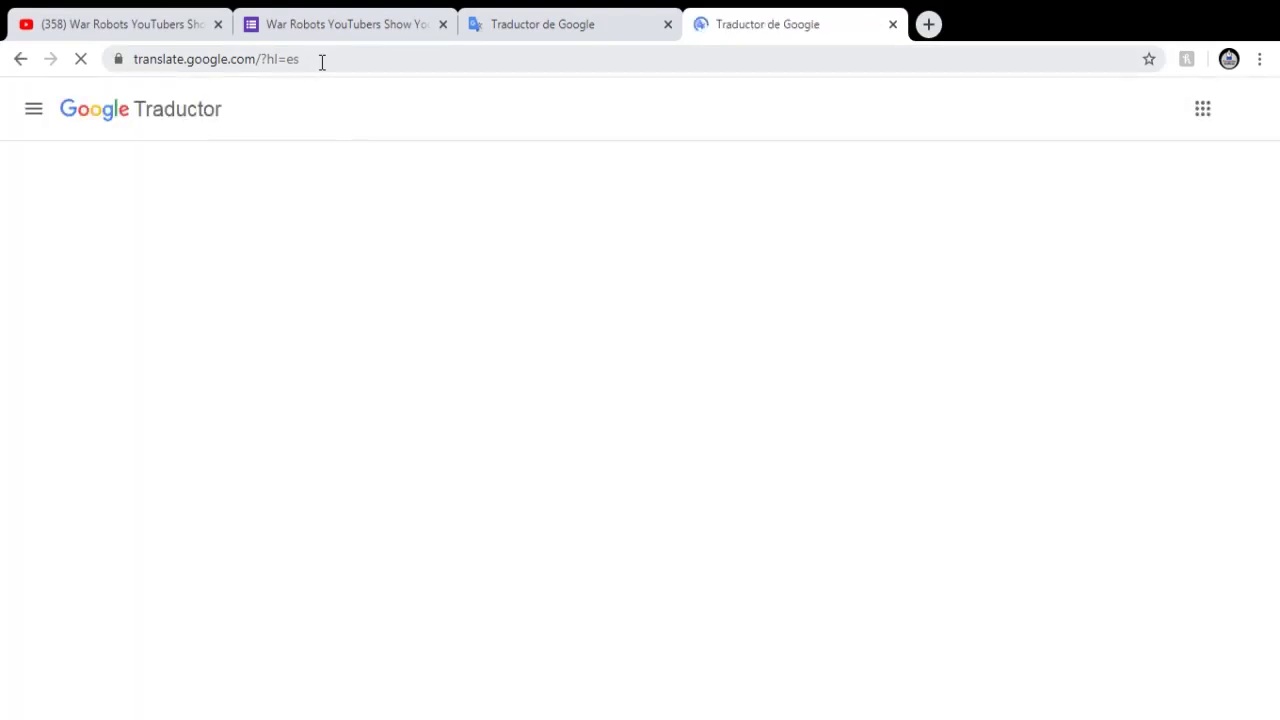
{"action": "key", "text": "ctrl+v"}
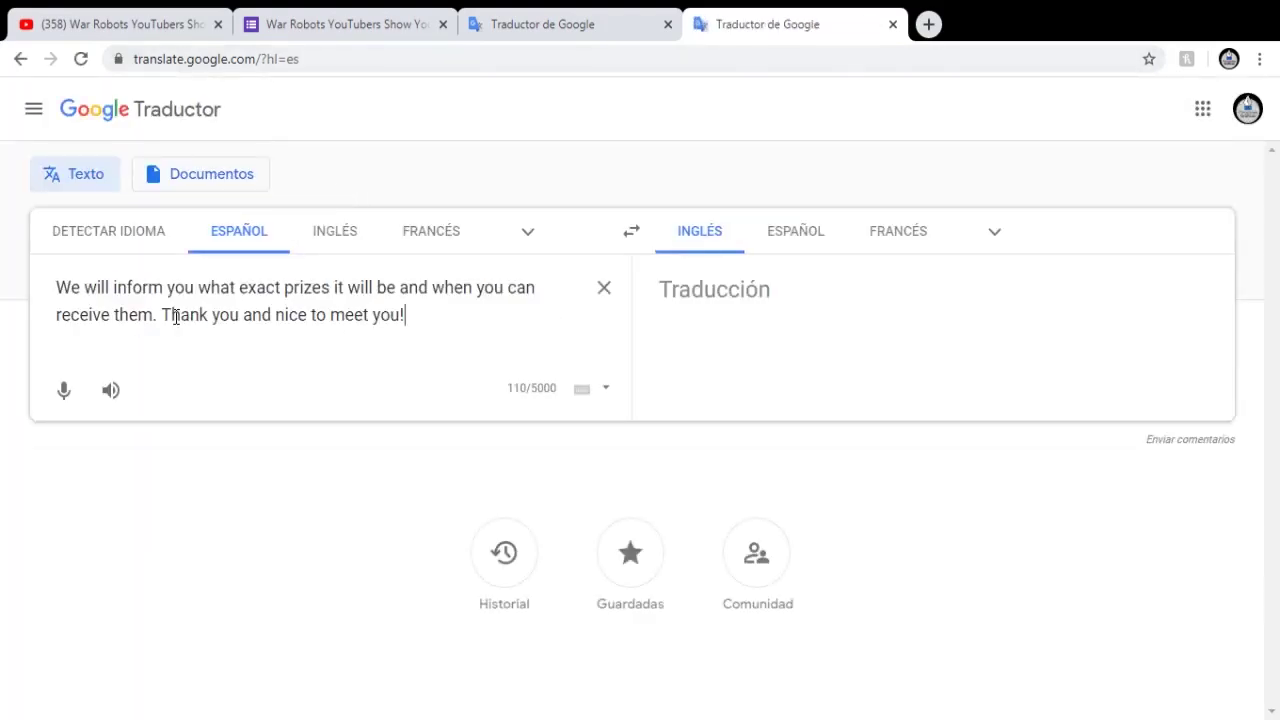
{"action": "left_click", "coordinate": [336, 231]}
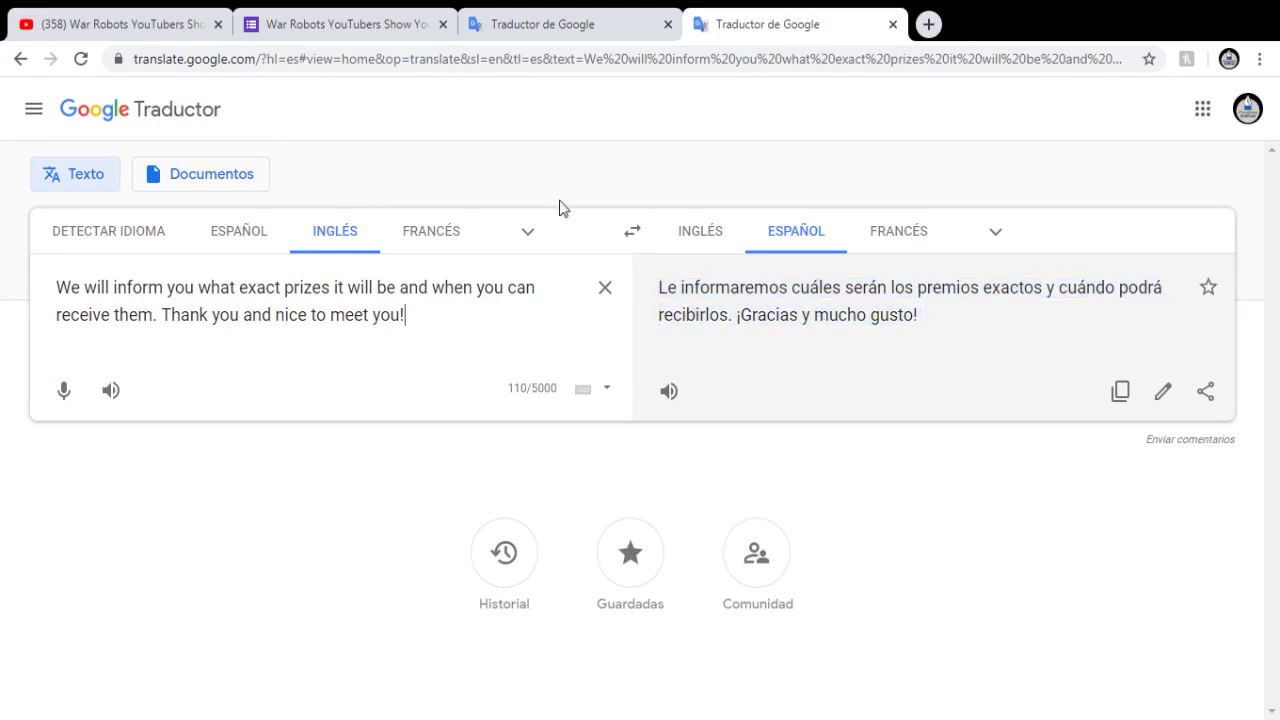
Return to the War Robots YouTubers form and choose Android as the platform
{"action": "left_click", "coordinate": [382, 16]}
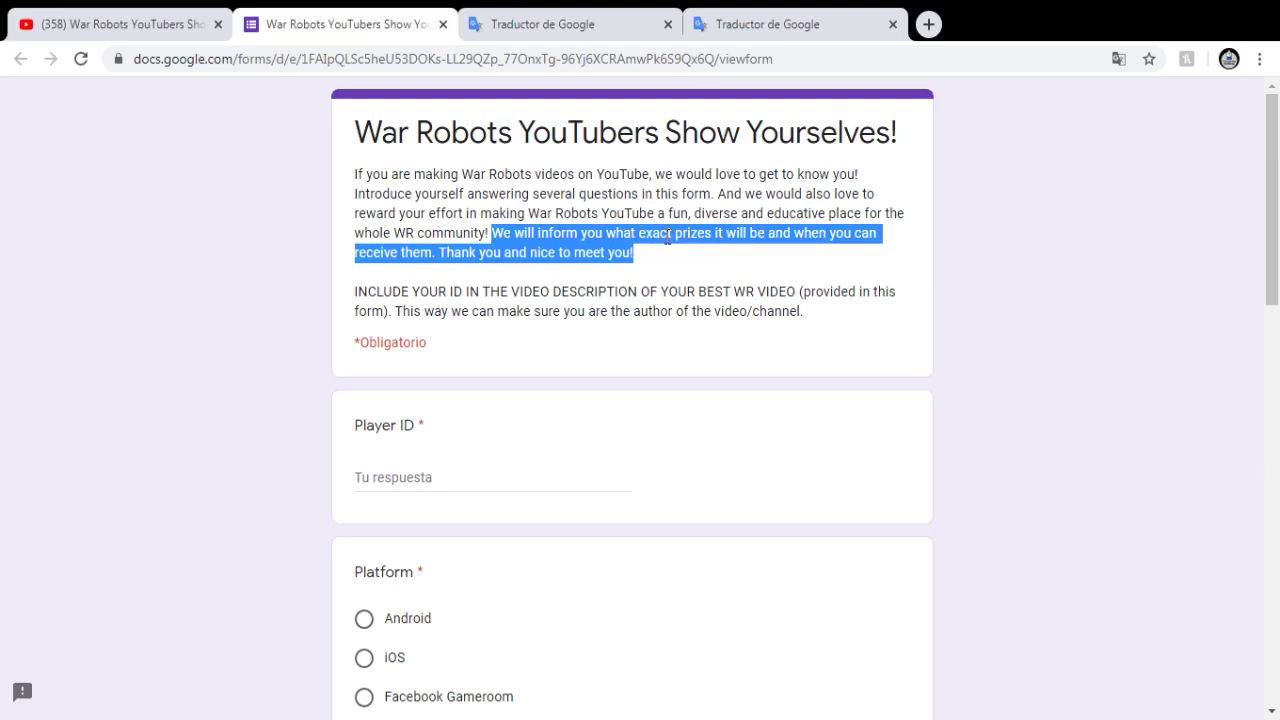
{"action": "scroll", "coordinate": [651, 251], "scroll_direction": "down", "scroll_amount": 3}
{"action": "scroll", "coordinate": [651, 245], "scroll_direction": "up", "scroll_amount": 3}
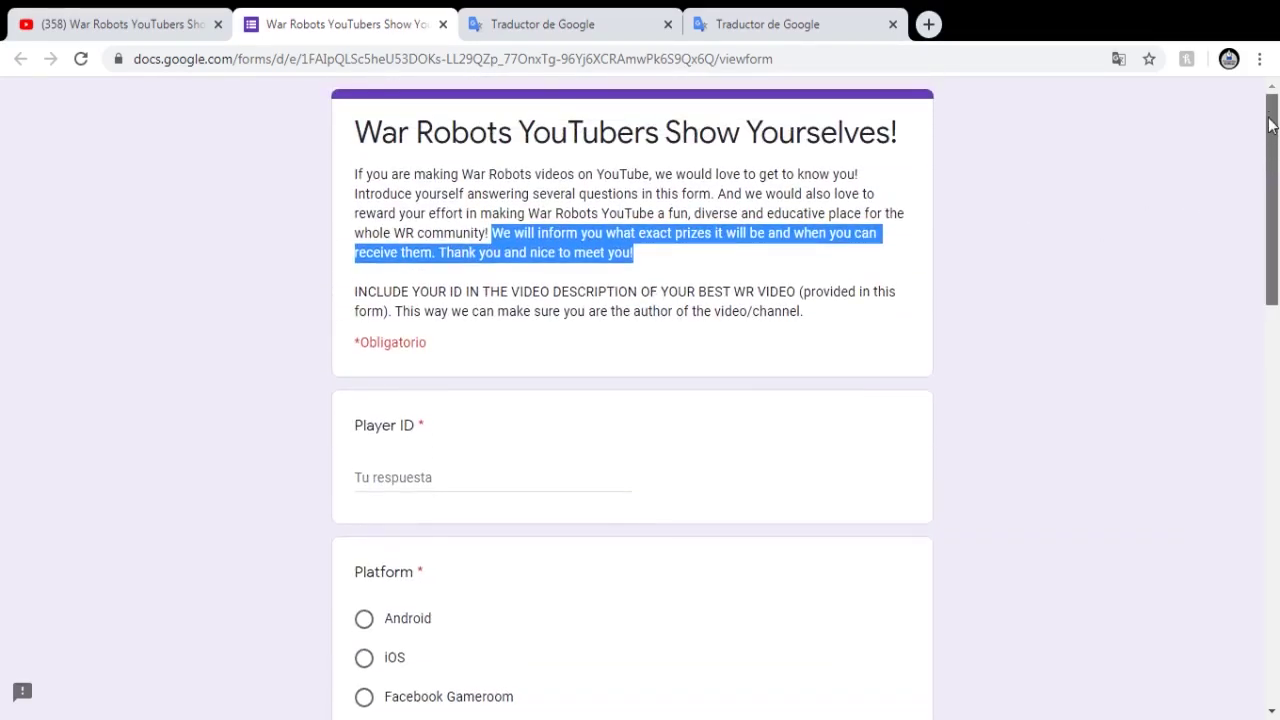
{"action": "left_click_drag", "start_coordinate": [1270, 165], "coordinate": [1255, 251]}
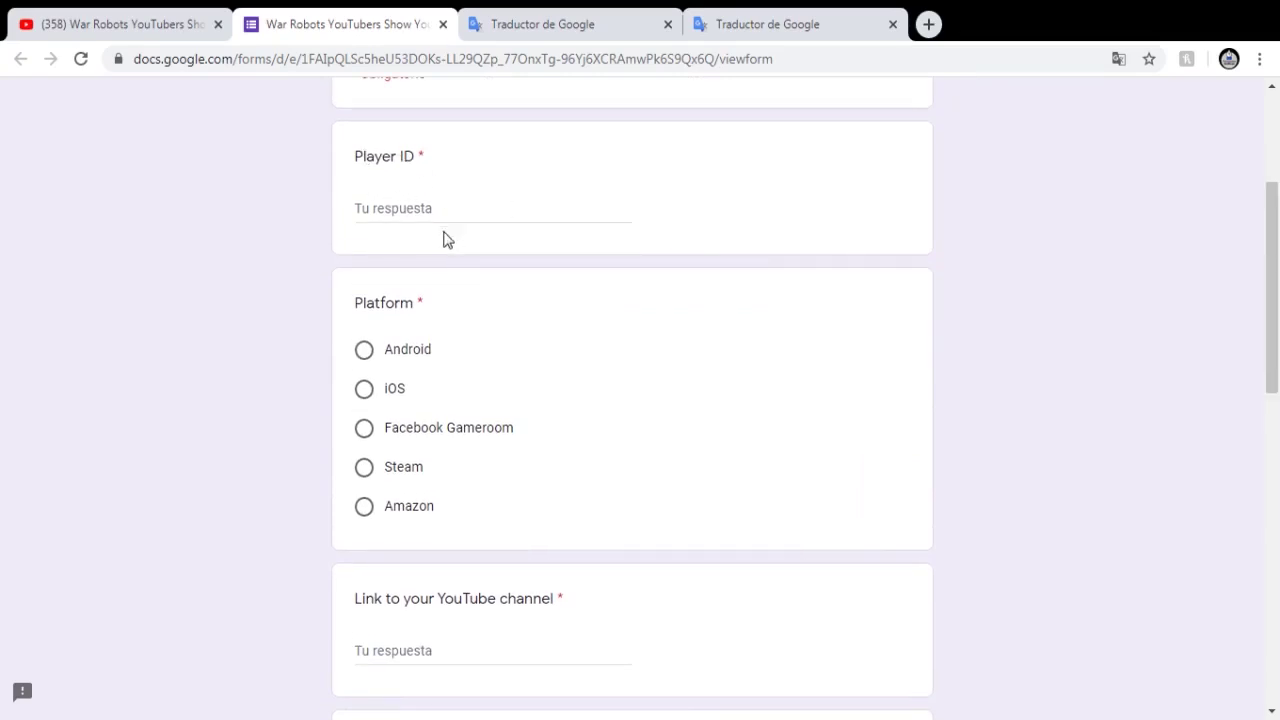
{"action": "left_click", "coordinate": [364, 352]}
Examine the form's YouTube channel link question and the December 2019 views question, including its "WR videos only" condition
{"action": "left_click_drag", "start_coordinate": [1273, 317], "coordinate": [1268, 371]}
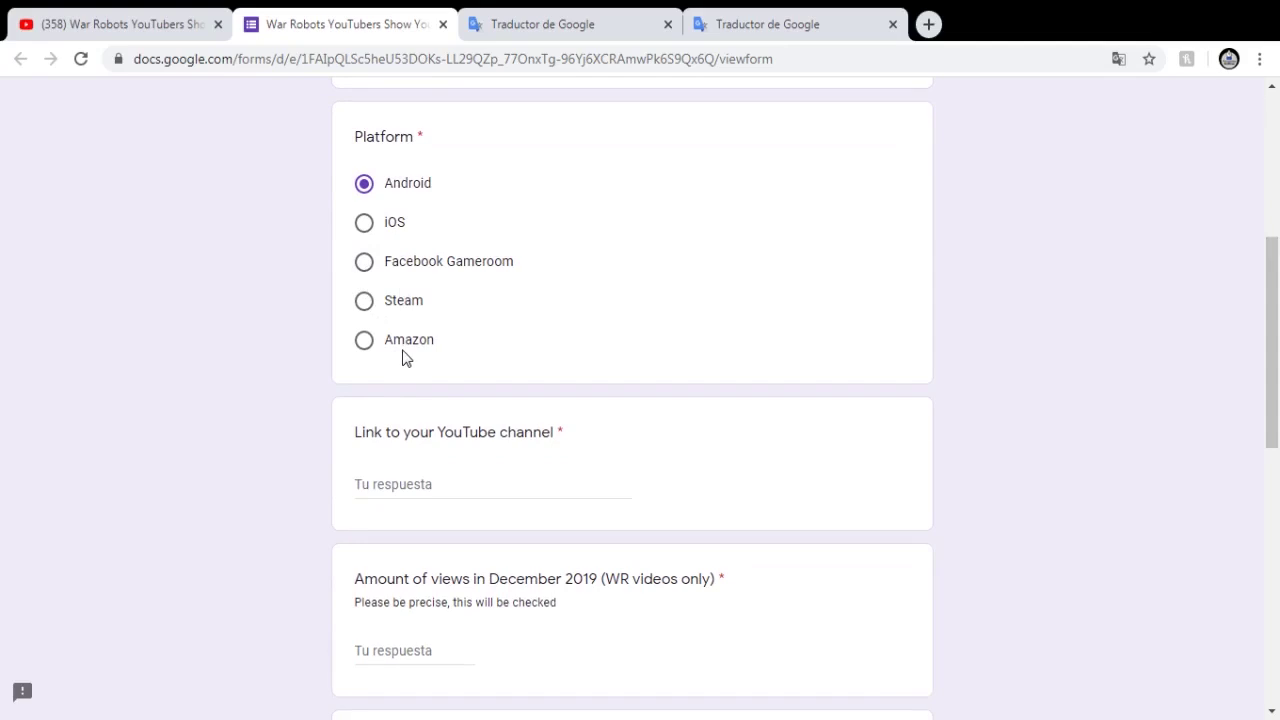
{"action": "left_click", "coordinate": [414, 483]}
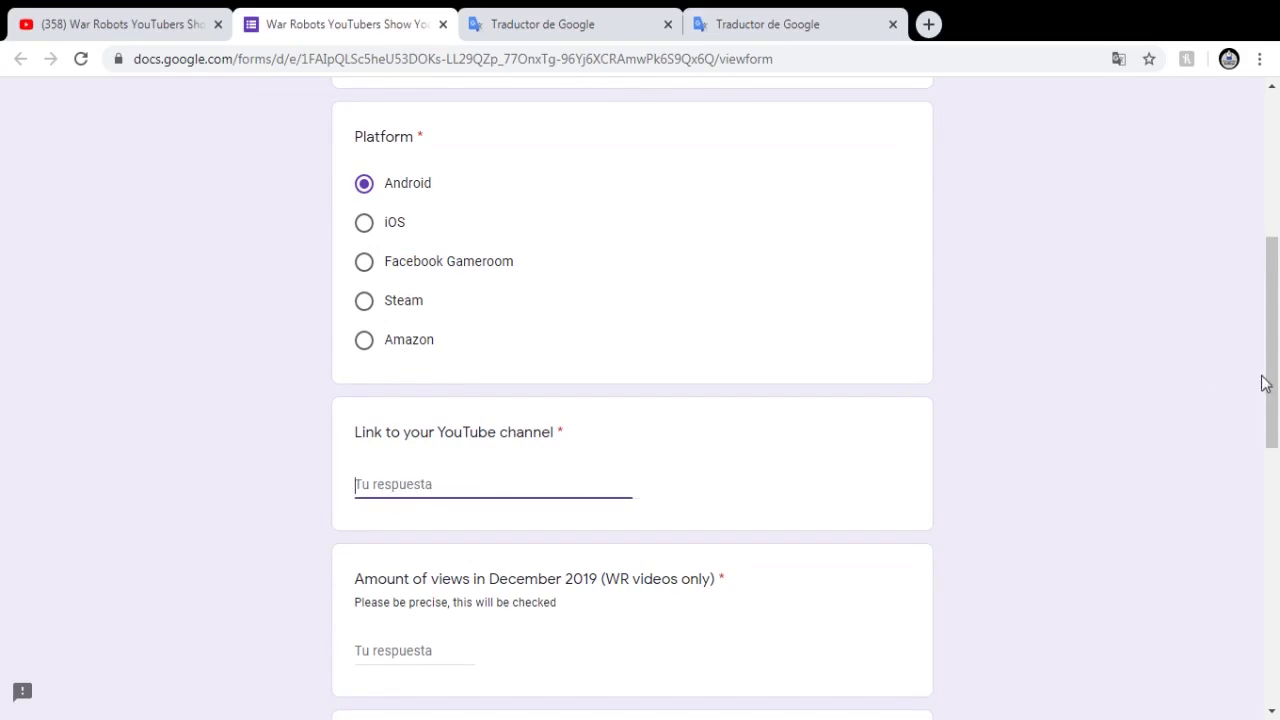
{"action": "scroll", "coordinate": [1270, 381], "scroll_direction": "down", "scroll_amount": 1}
{"action": "left_click_drag", "start_coordinate": [1274, 383], "coordinate": [1254, 467]}
{"action": "left_click", "coordinate": [380, 400]}
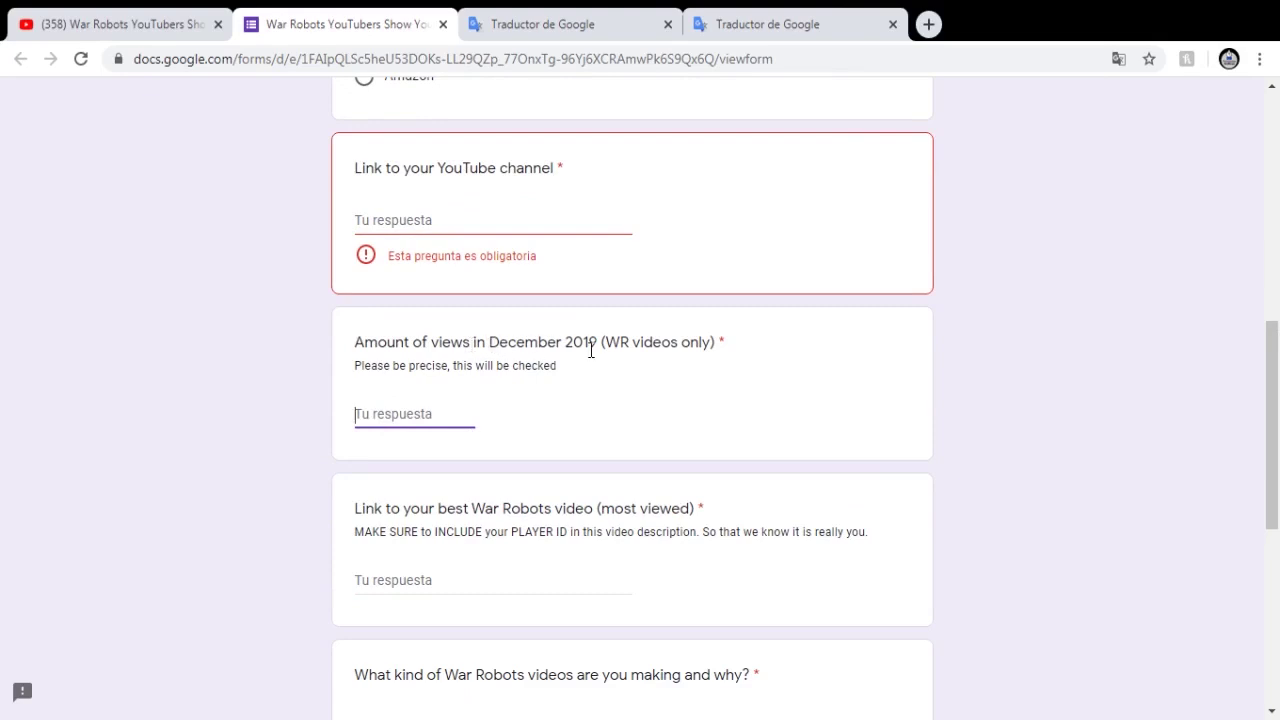
{"action": "left_click_drag", "start_coordinate": [605, 343], "coordinate": [713, 346]}
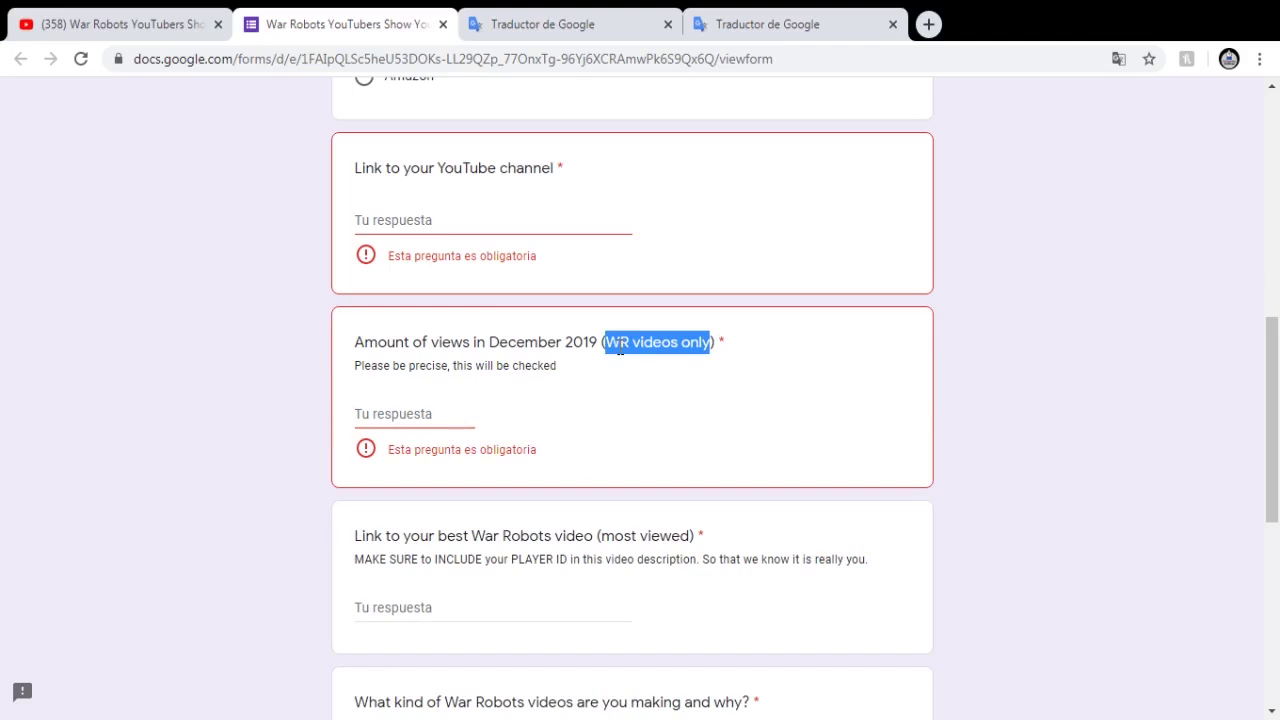
{"action": "left_click", "coordinate": [366, 414]}
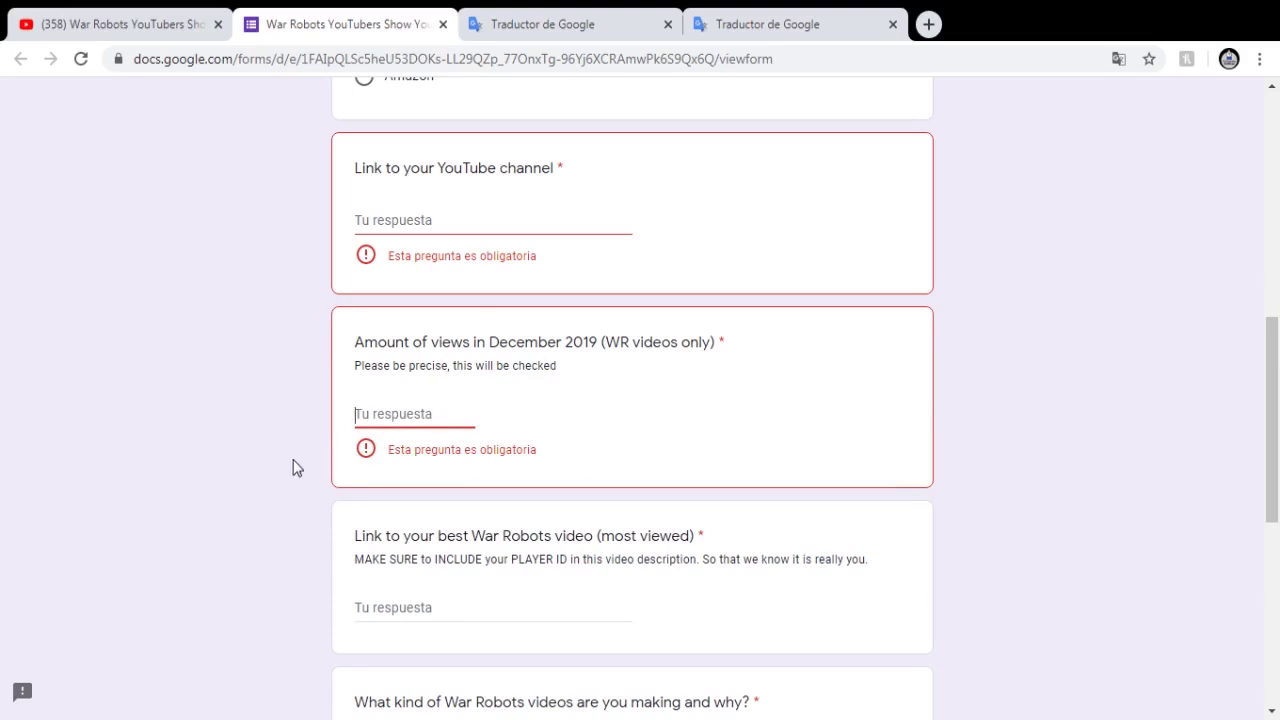
Review the form from its introduction down to the questions on the best War Robots video link and the kind of videos made
{"action": "scroll", "coordinate": [295, 467], "scroll_direction": "up", "scroll_amount": 3}
{"action": "scroll", "coordinate": [293, 467], "scroll_direction": "up", "scroll_amount": 3}
{"action": "scroll", "coordinate": [293, 467], "scroll_direction": "down", "scroll_amount": 1}
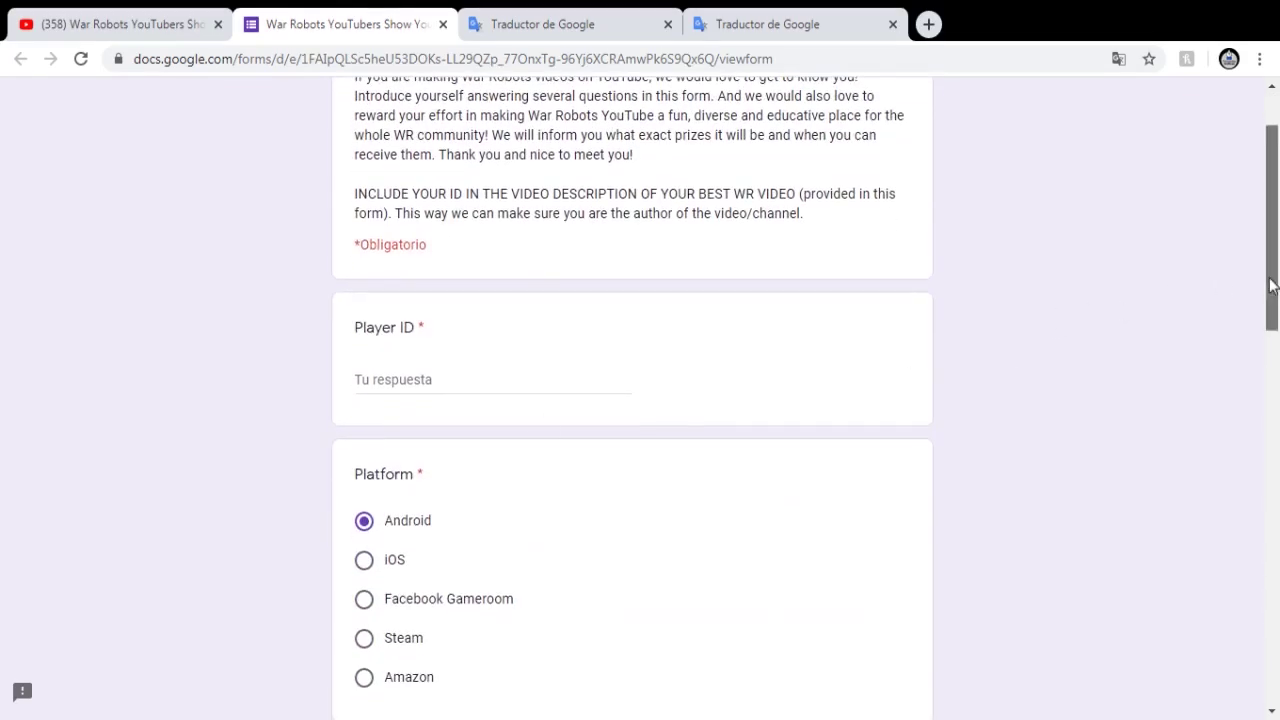
{"action": "left_click_drag", "start_coordinate": [1272, 291], "coordinate": [1237, 556]}
{"action": "left_click", "coordinate": [417, 371]}
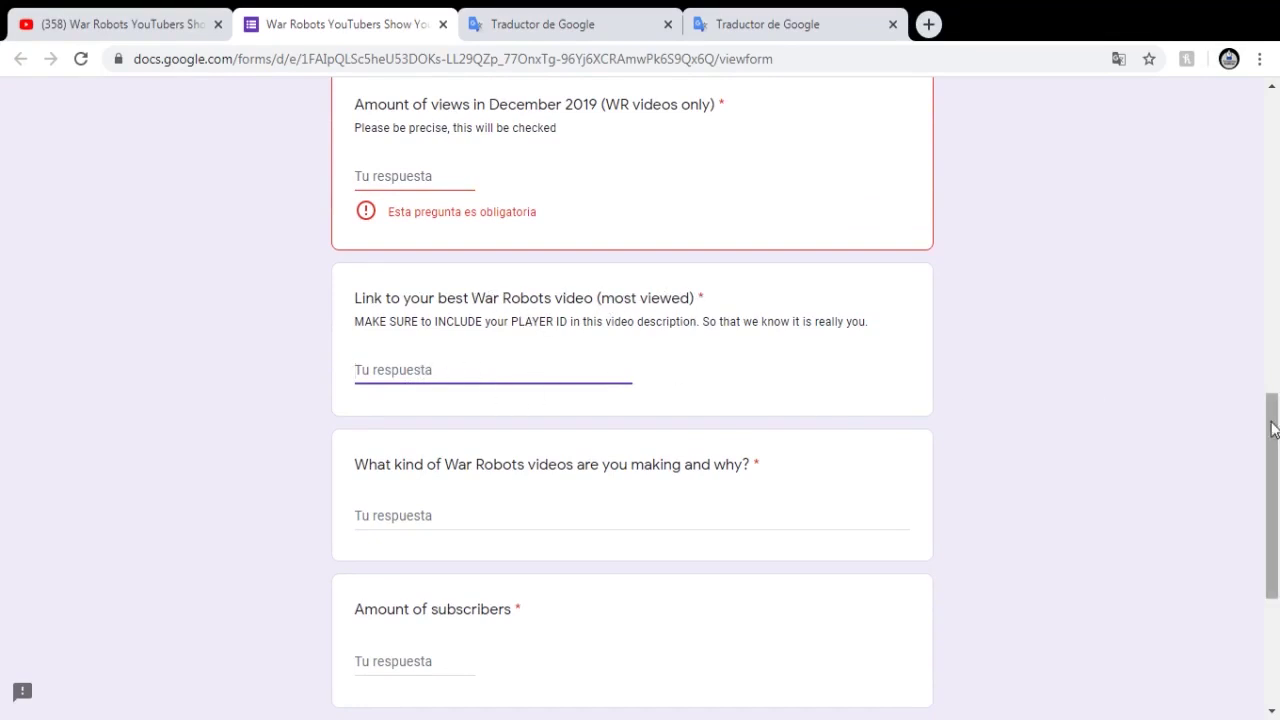
{"action": "left_click_drag", "start_coordinate": [1273, 428], "coordinate": [1268, 487]}
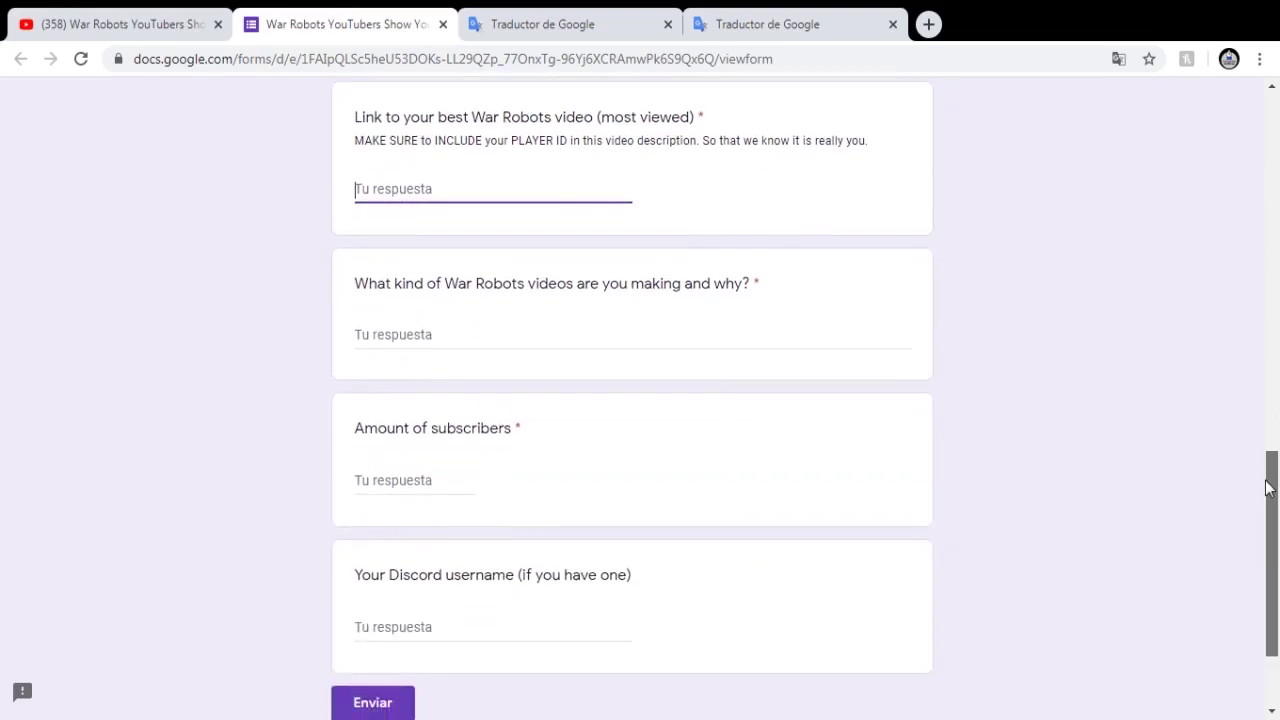
{"action": "left_click", "coordinate": [392, 334]}
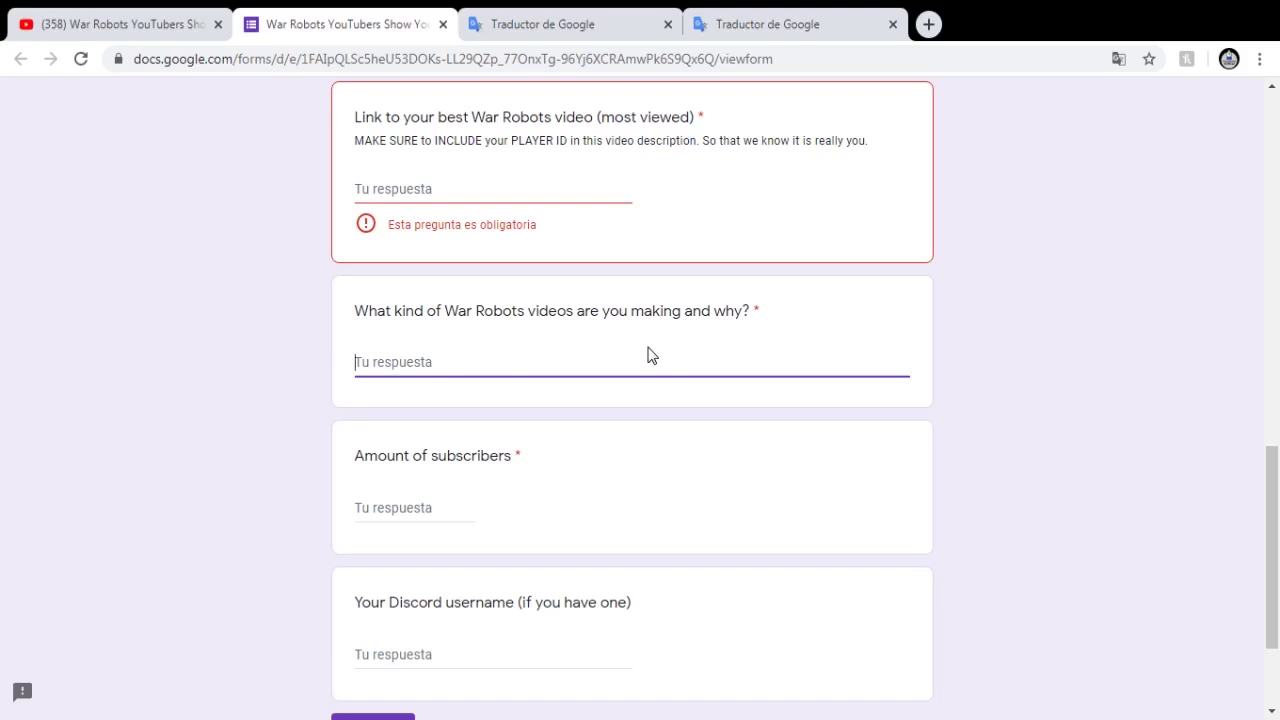
Switch to the drafted Spanish answer in Google Translate and add the closing line "Muchas gracias." as a separate paragraph
{"action": "left_click", "coordinate": [628, 16]}
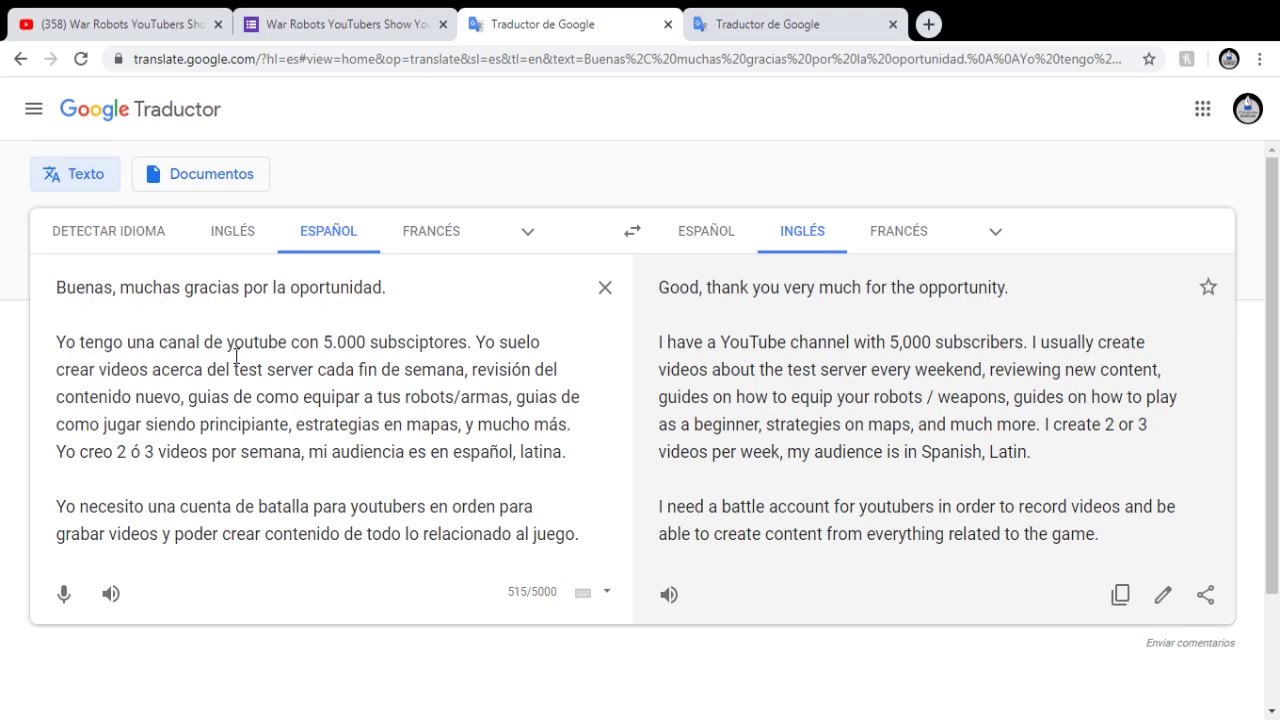
{"action": "left_click_drag", "start_coordinate": [467, 343], "coordinate": [326, 347]}
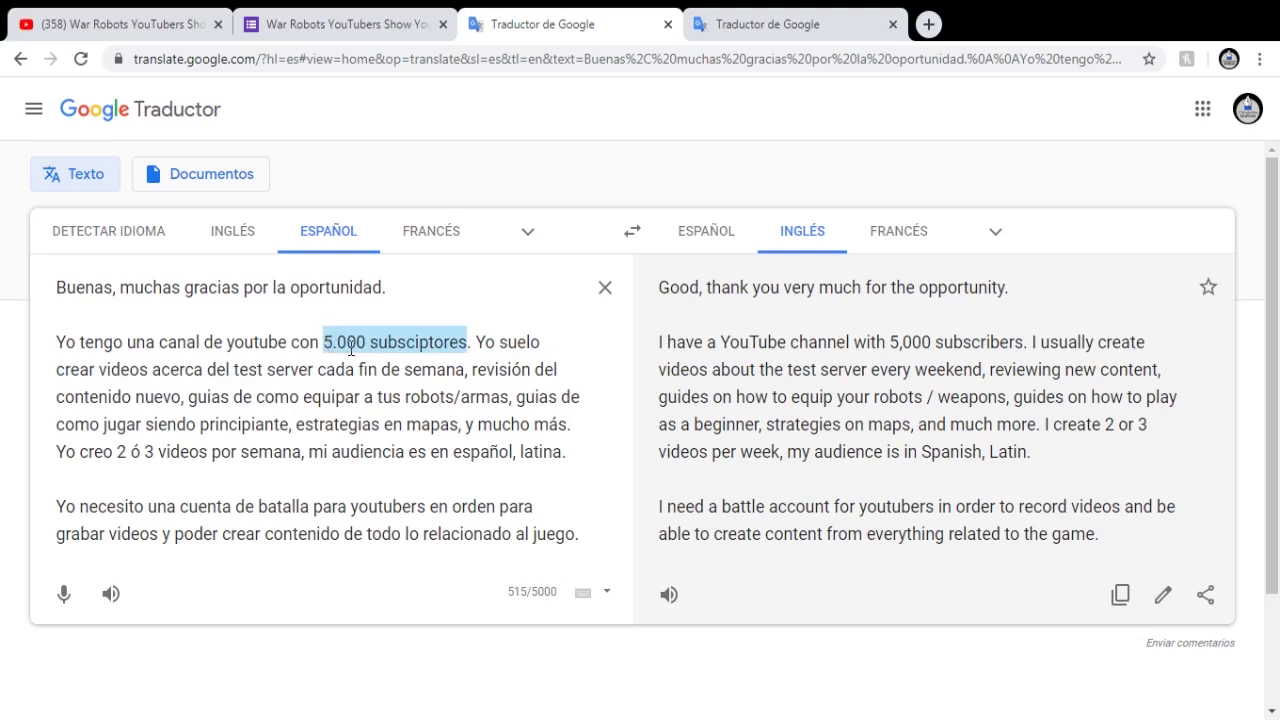
{"action": "left_click", "coordinate": [478, 342]}
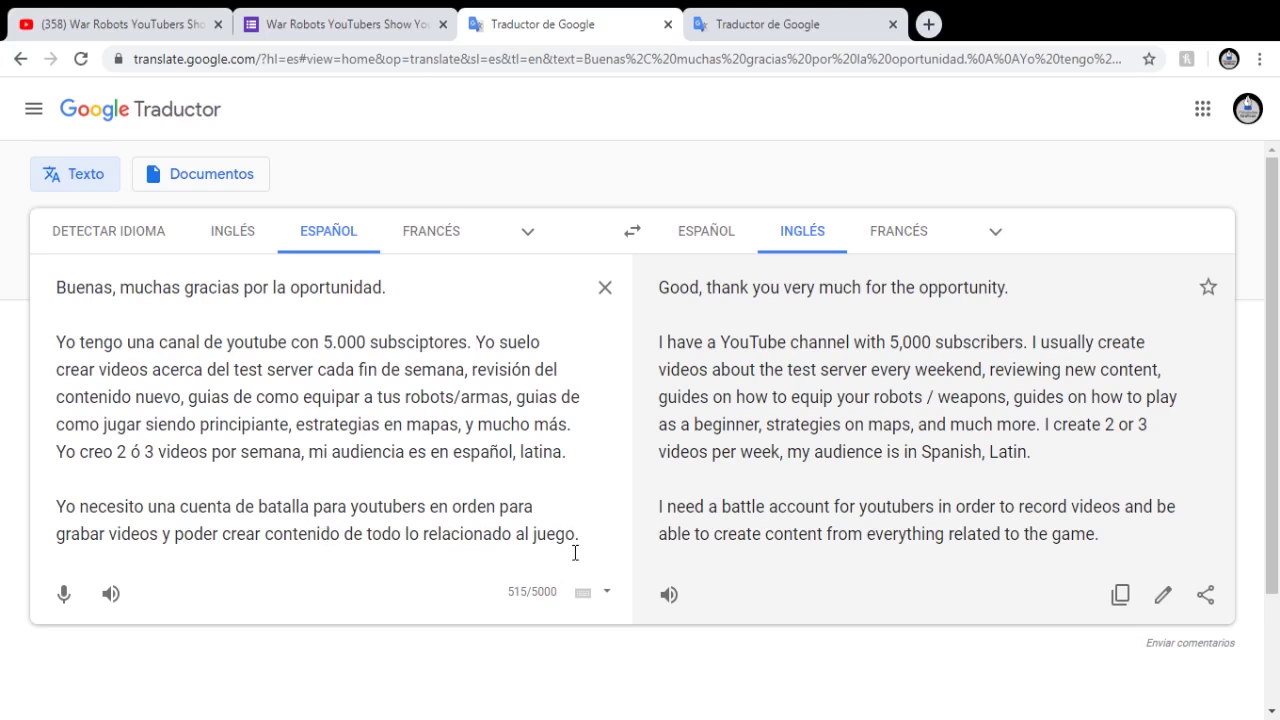
{"action": "key", "text": "Return"}
{"action": "key", "text": "Return"}
{"action": "type", "text": "Muchas gracias"}
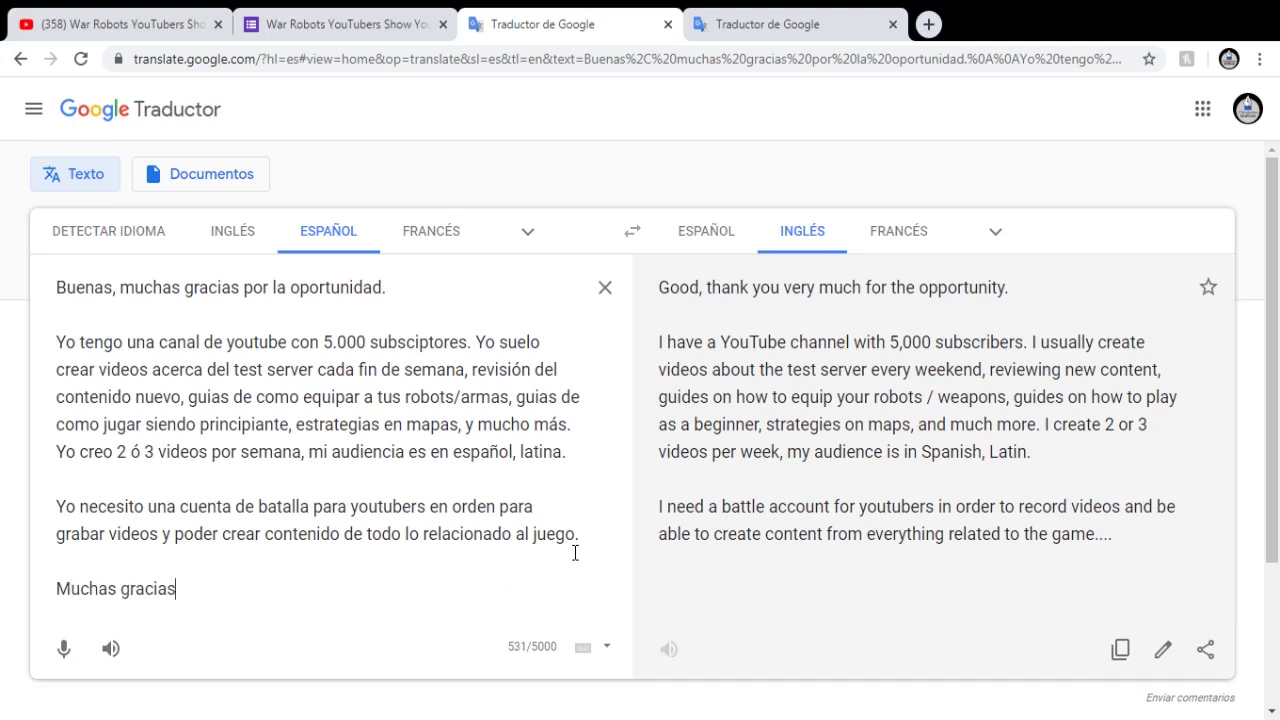
{"action": "type", "text": "."}
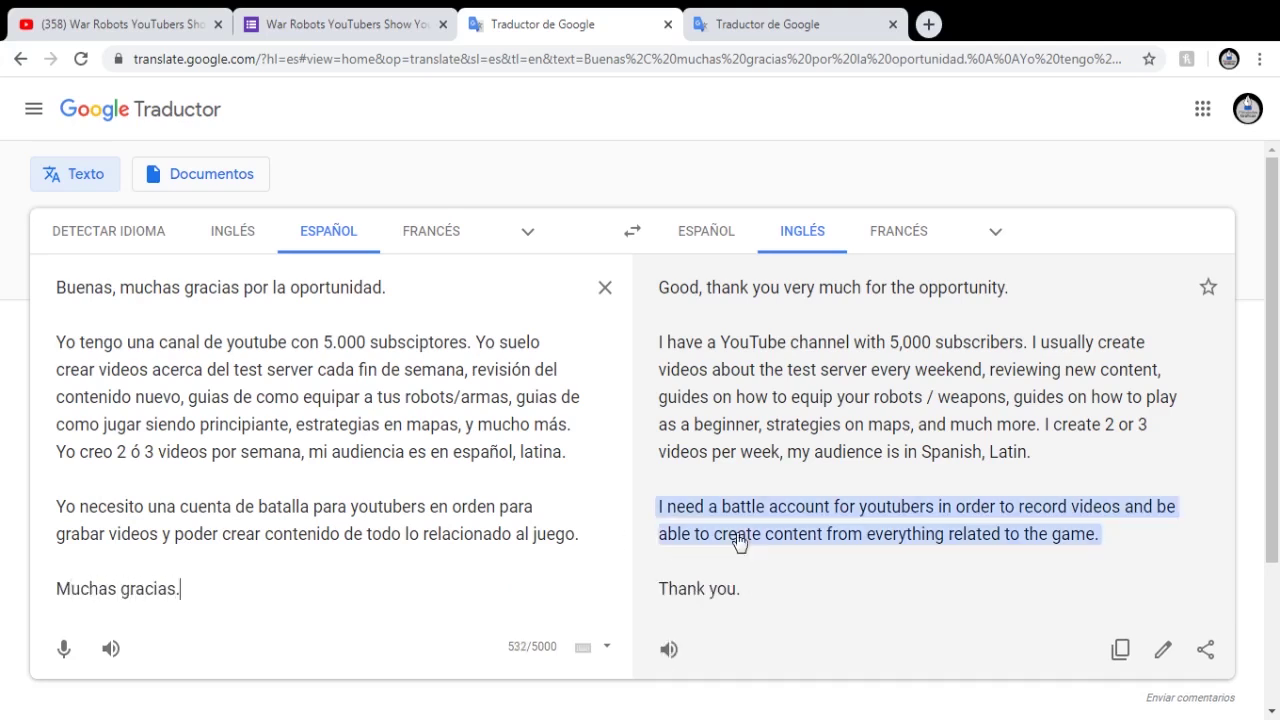
Go back to the form and examine the amount of subscribers and Discord username questions
{"action": "left_click", "coordinate": [410, 14]}
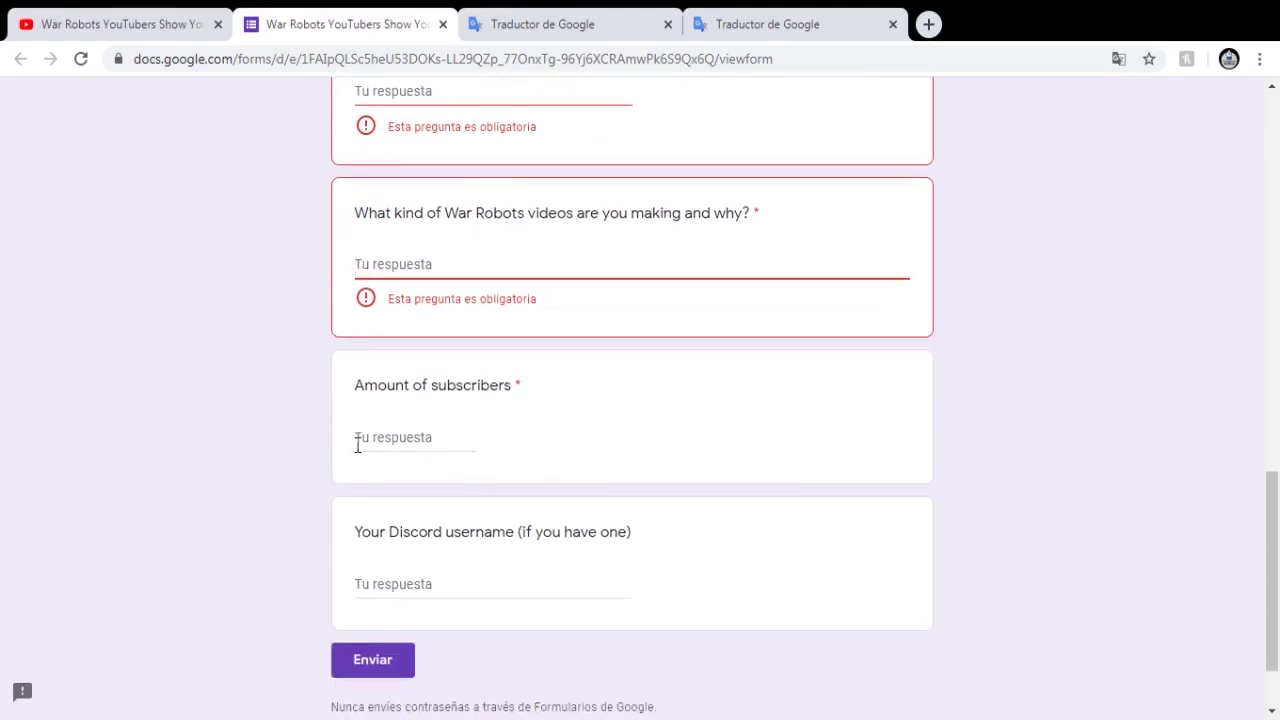
{"action": "left_click", "coordinate": [394, 437]}
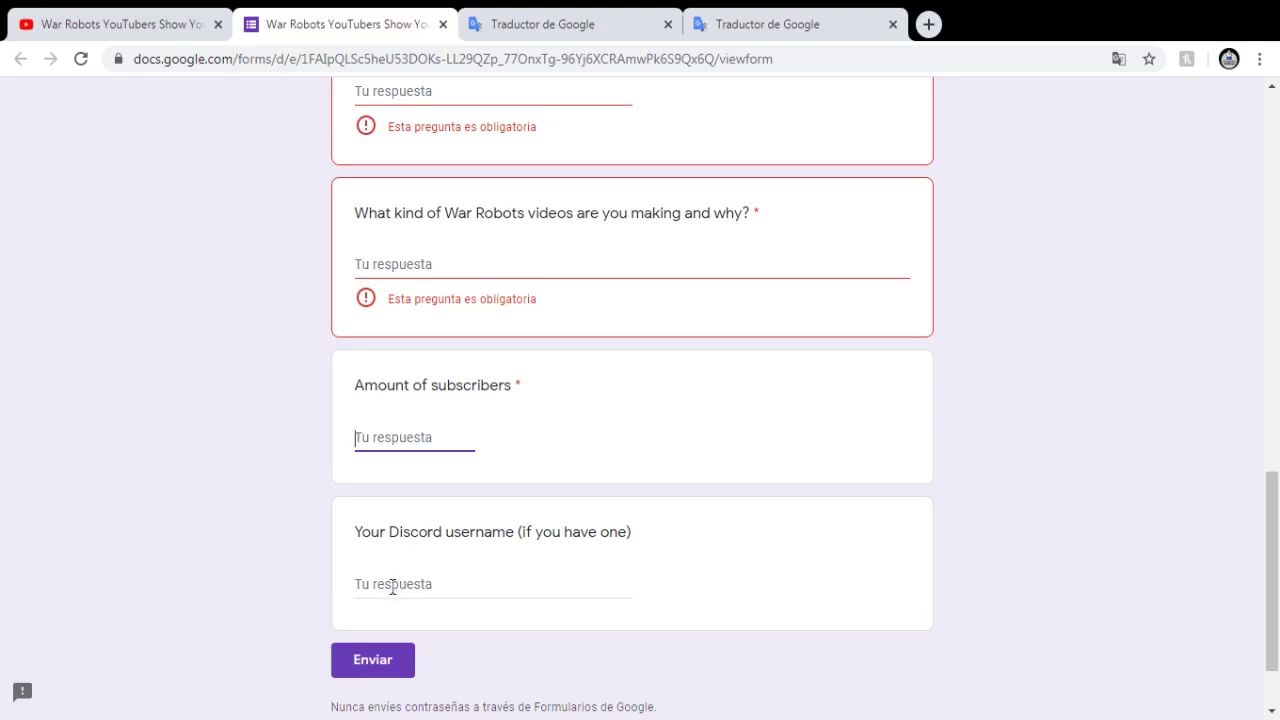
{"action": "left_click_drag", "start_coordinate": [446, 531], "coordinate": [389, 559]}
{"action": "left_click", "coordinate": [434, 557]}
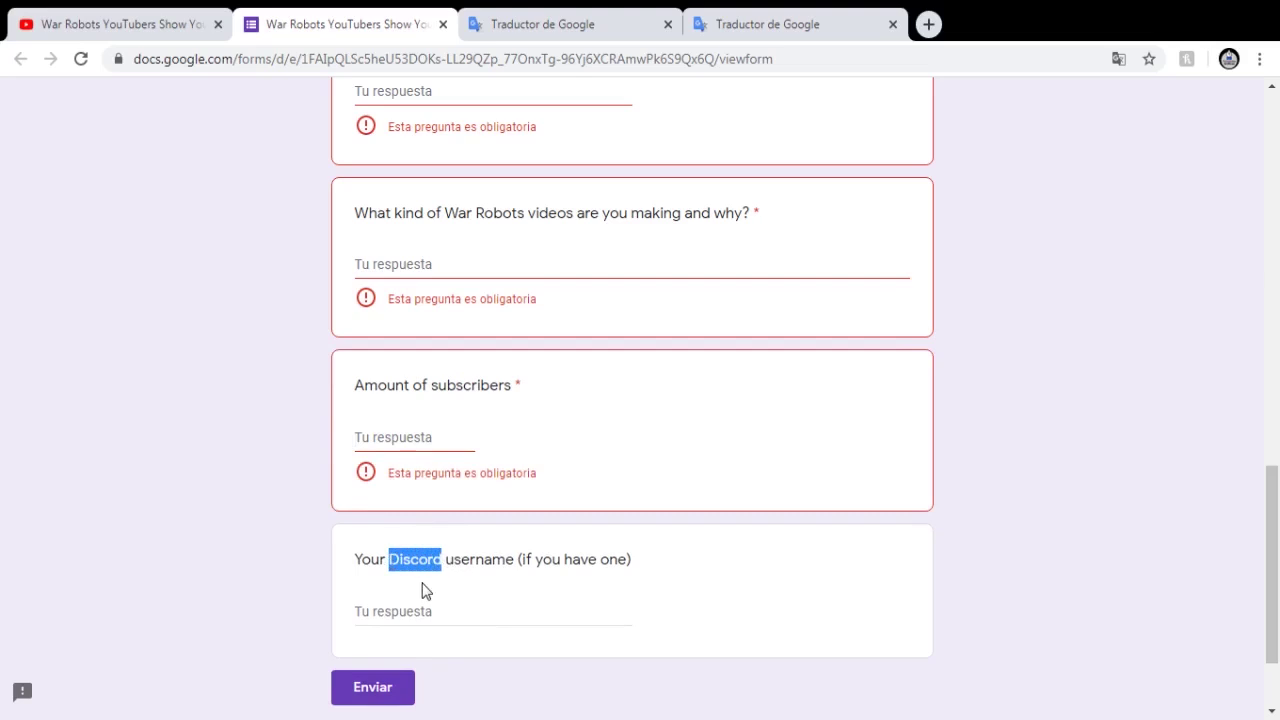
Search Google for "discord" in a new browser tab and open the official Discord website
{"action": "left_click", "coordinate": [929, 24]}
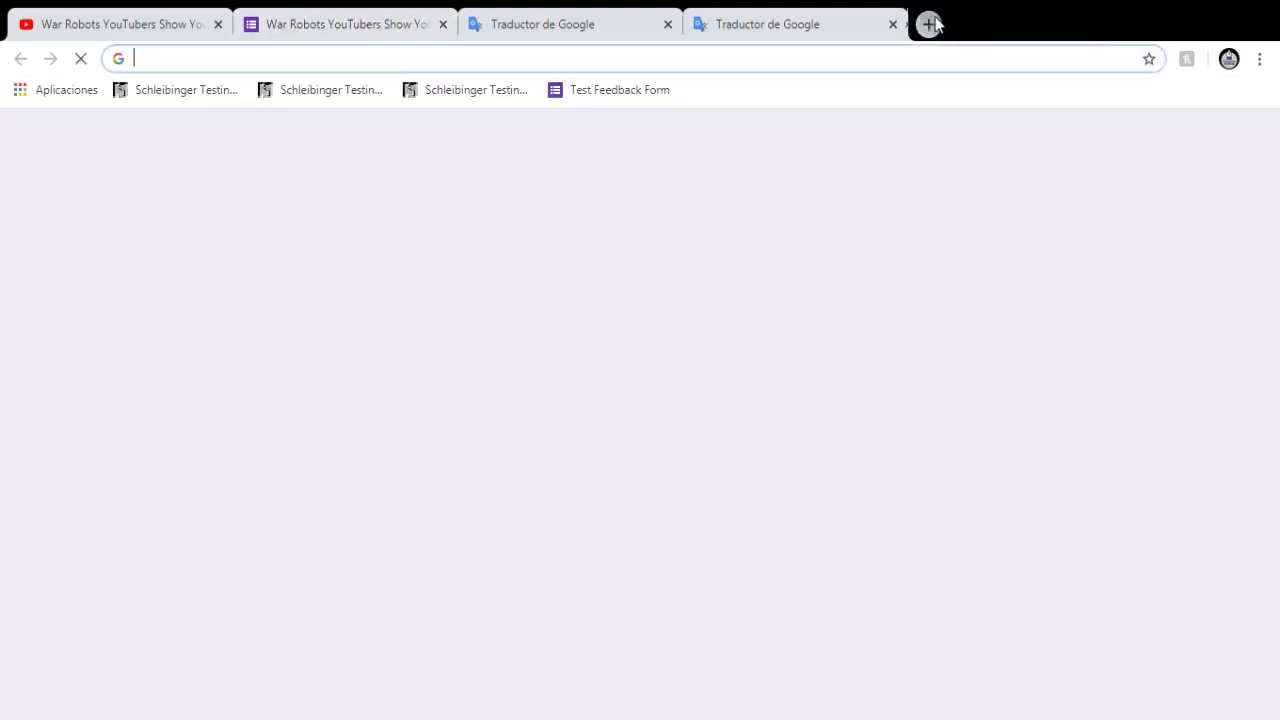
{"action": "type", "text": "discord"}
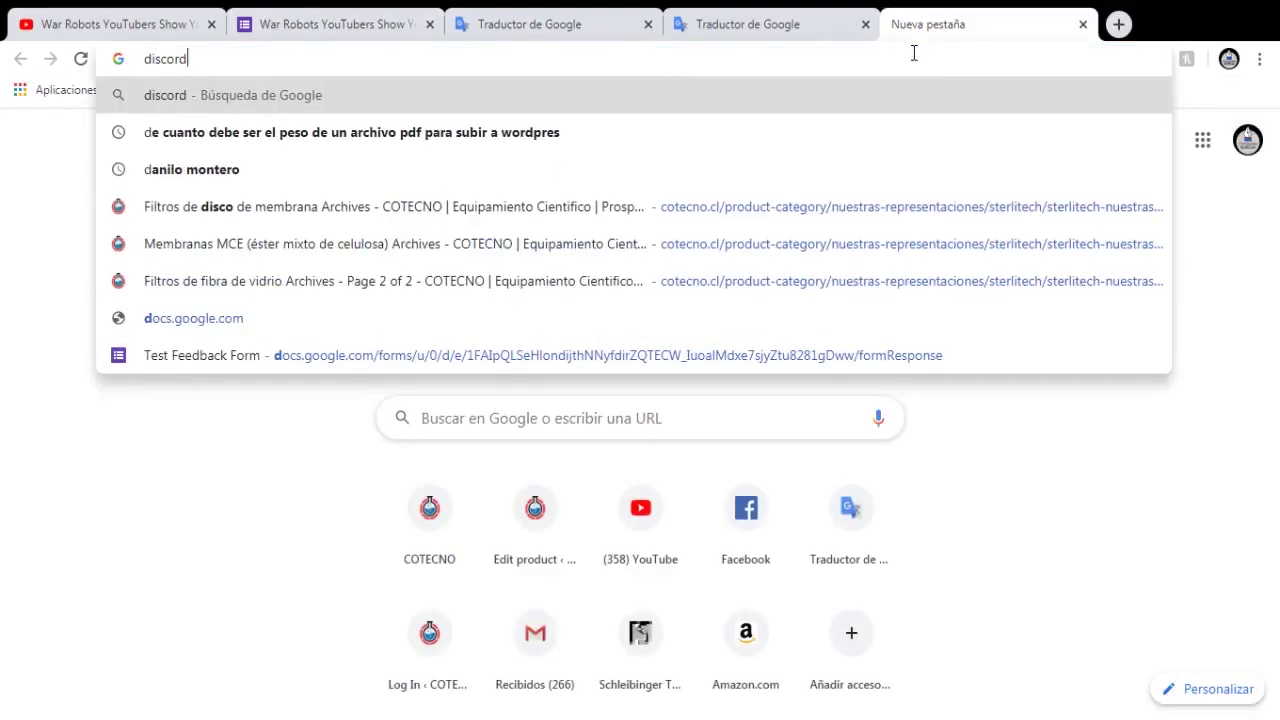
{"action": "key", "text": "Return"}
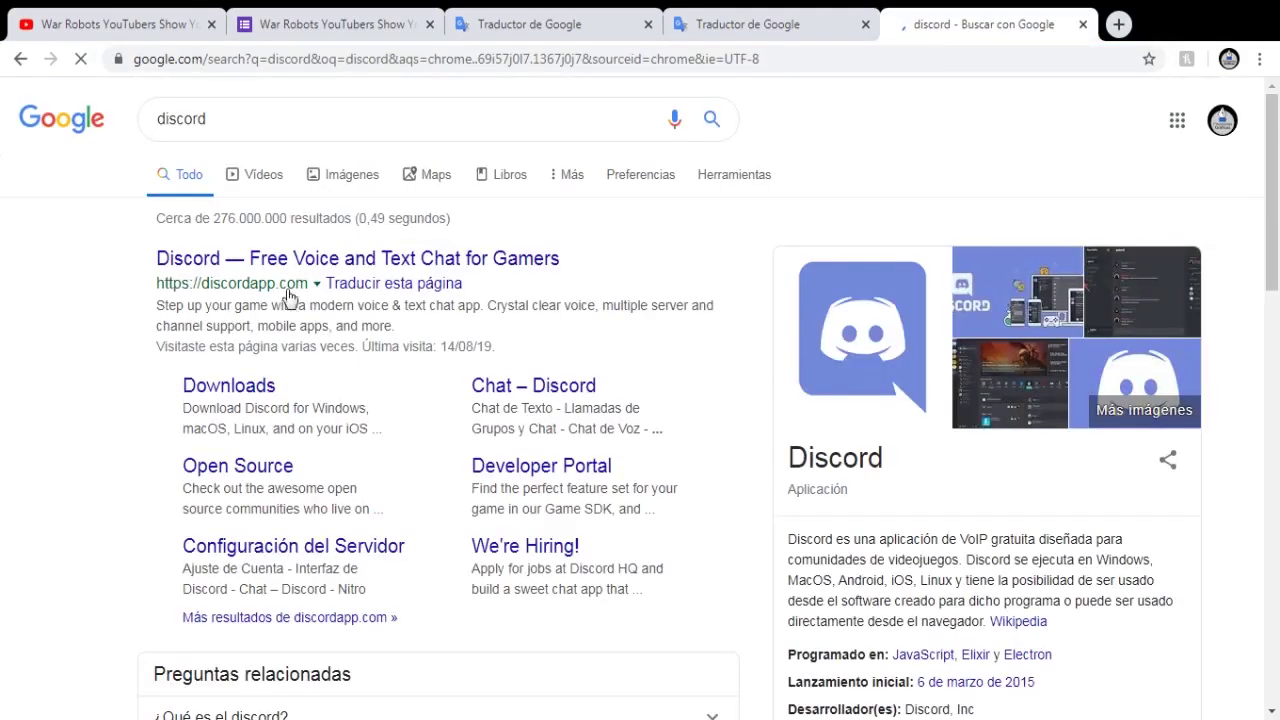
{"action": "left_click", "coordinate": [255, 263]}
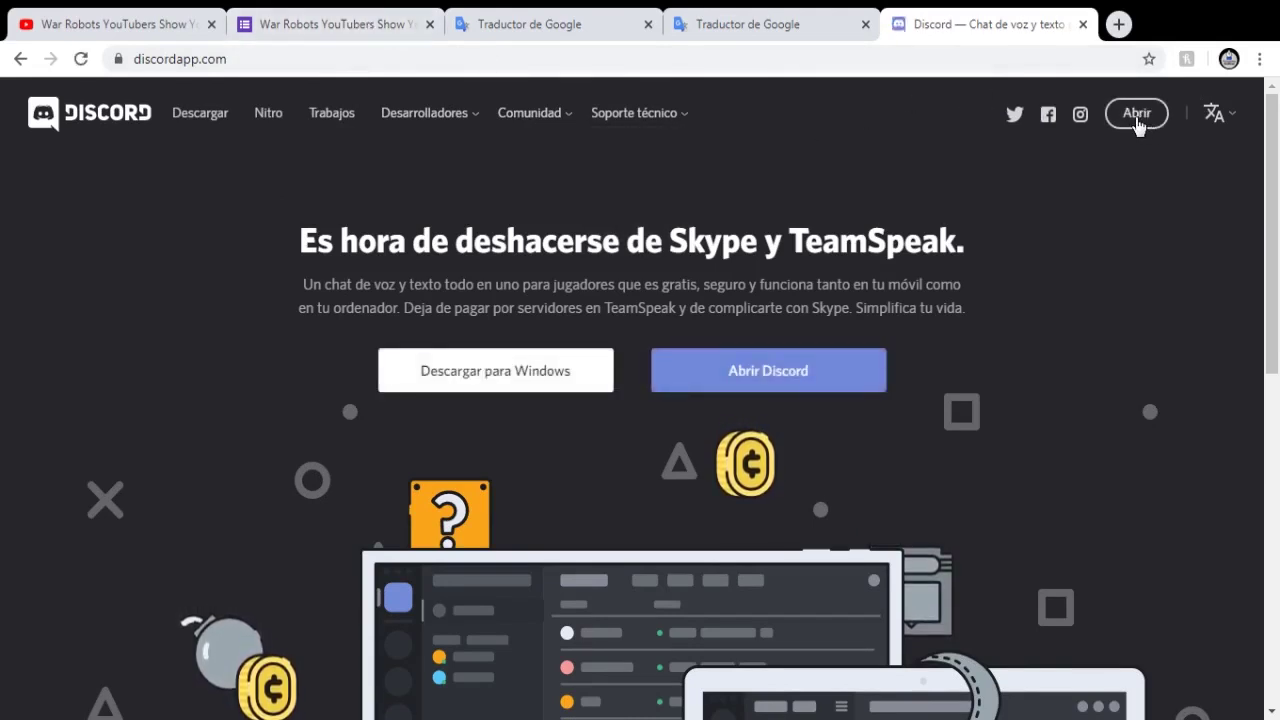
Recheck the form's Discord username question and introduction, and reopen the drafted answer in Google Translate
{"action": "left_click", "coordinate": [322, 20]}
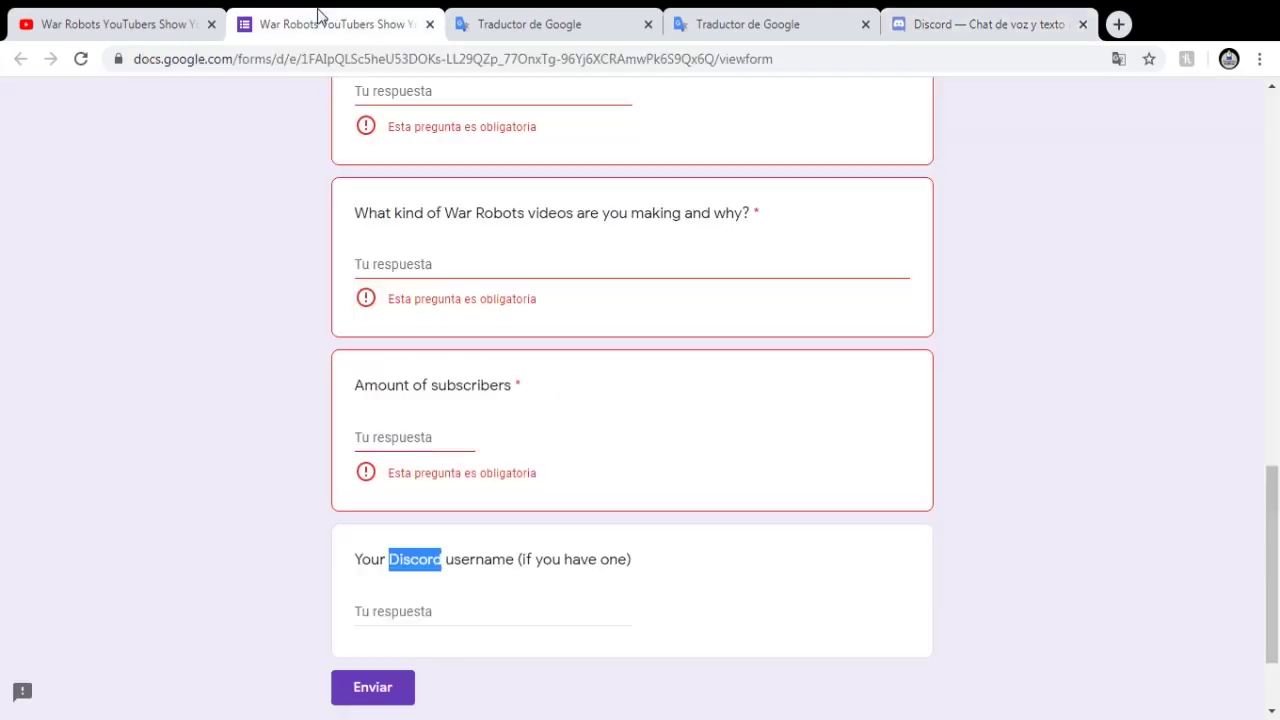
{"action": "left_click", "coordinate": [407, 607]}
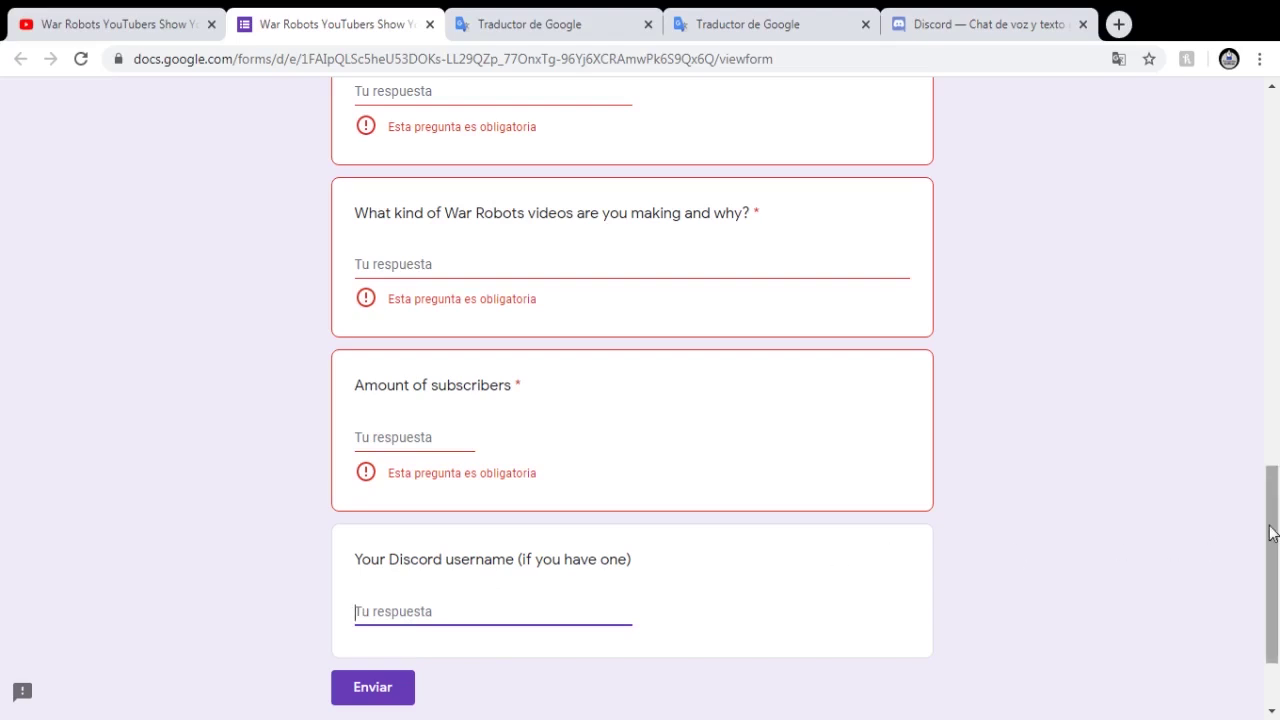
{"action": "left_click_drag", "start_coordinate": [1271, 551], "coordinate": [1266, 140]}
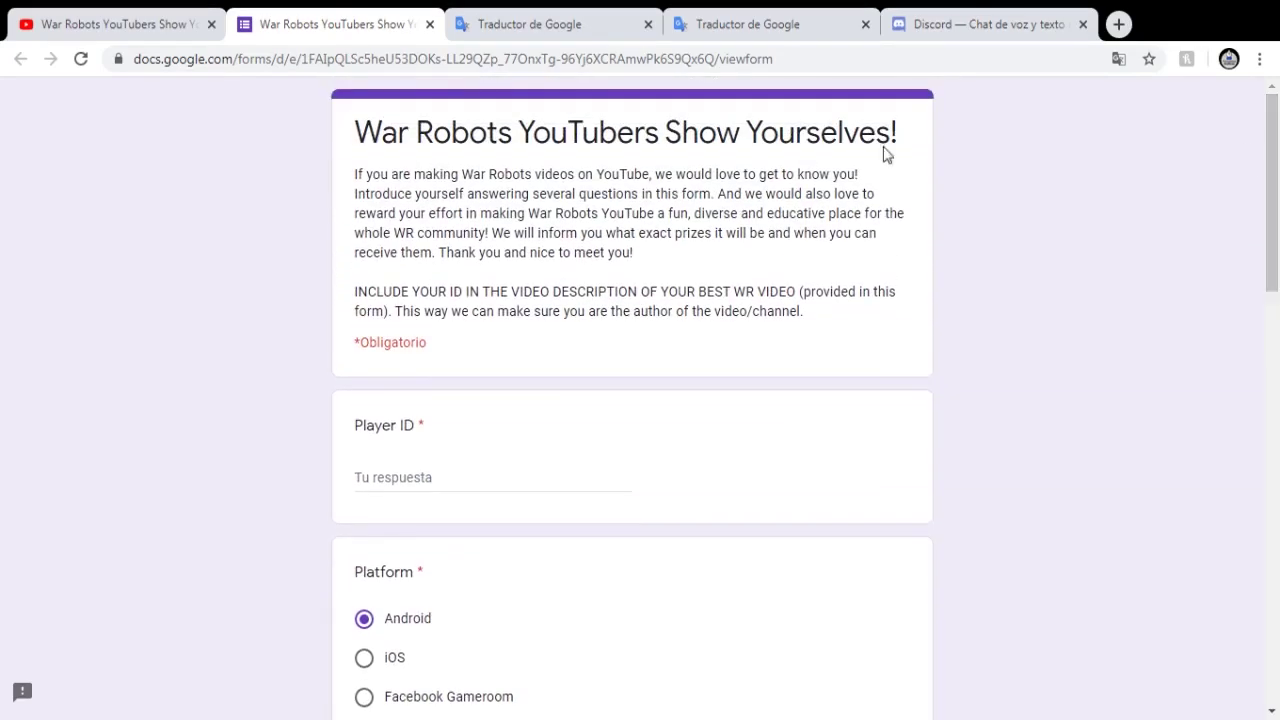
{"action": "left_click", "coordinate": [572, 18]}
{"action": "left_click", "coordinate": [382, 574]}
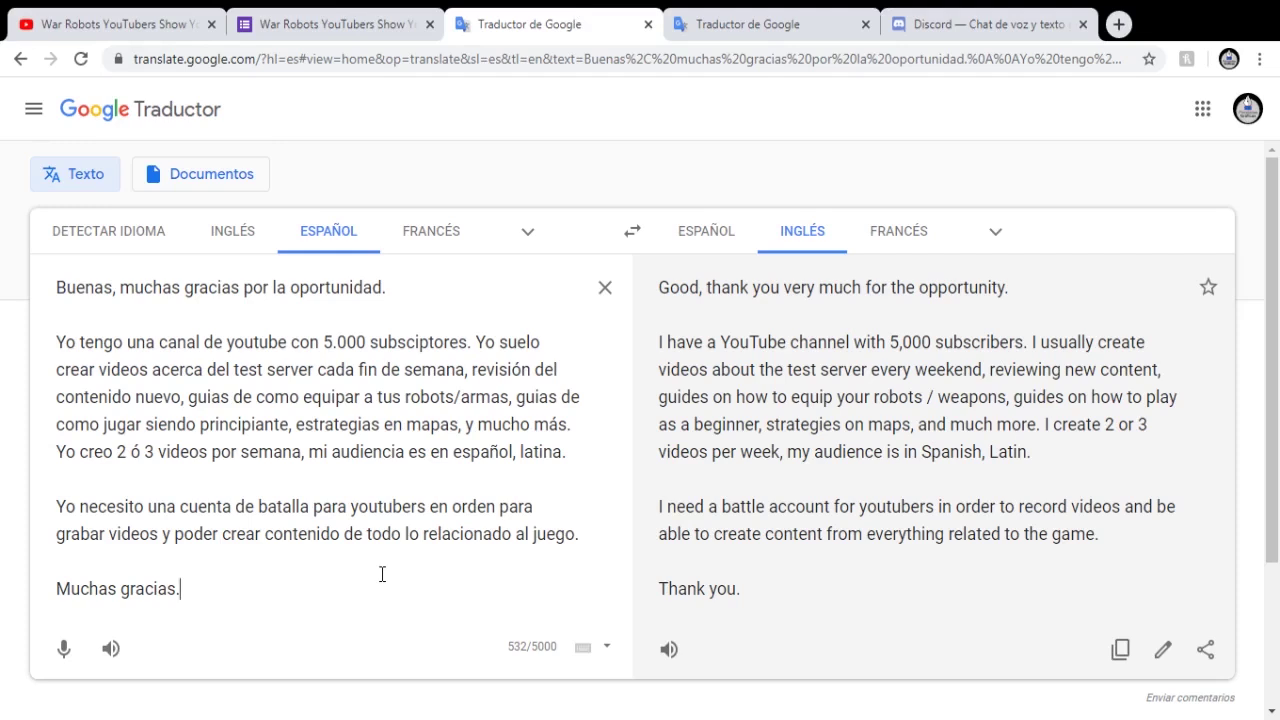